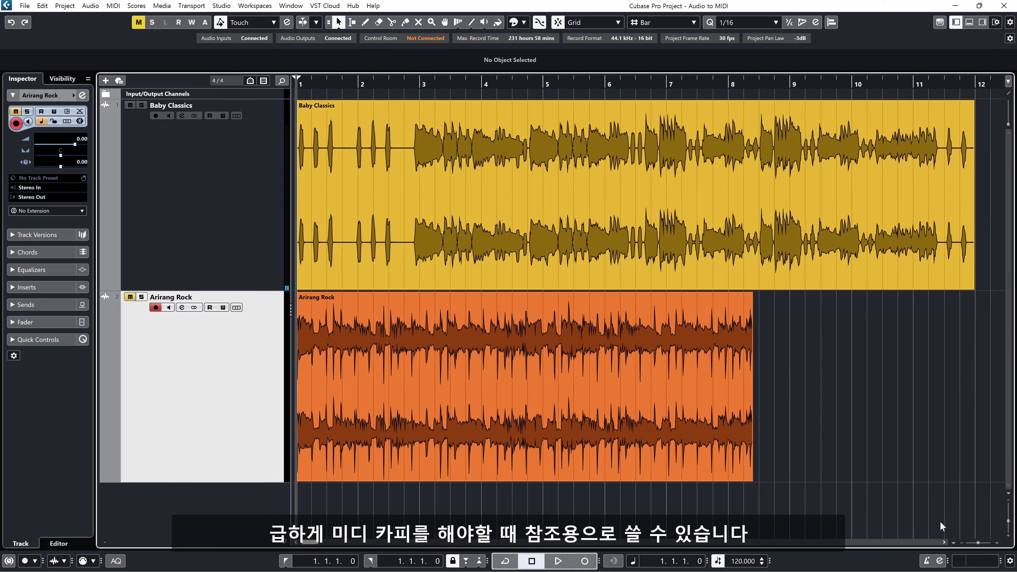
Play the Baby Classics and Arirang Rock source audio to hear both test recordings
key(space)
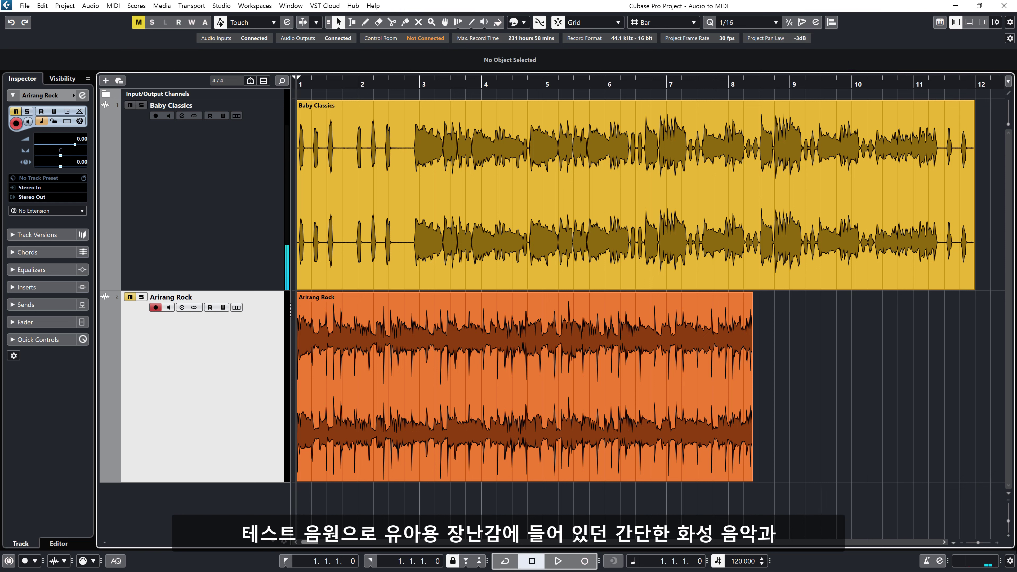
key(space)
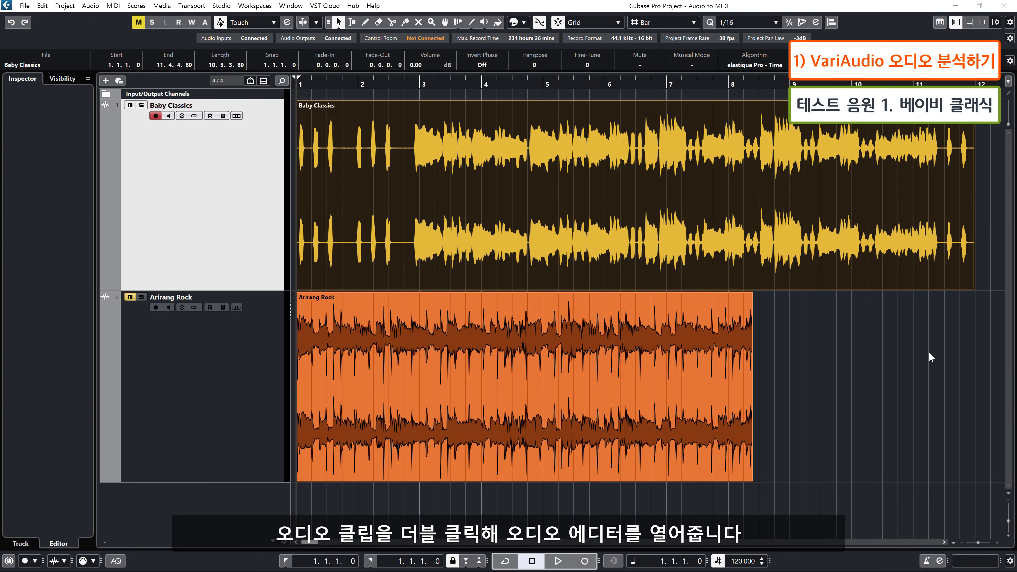
Open the Baby Classics clip in the sample editor and analyze its pitches with Edit VariAudio
click(628, 210)
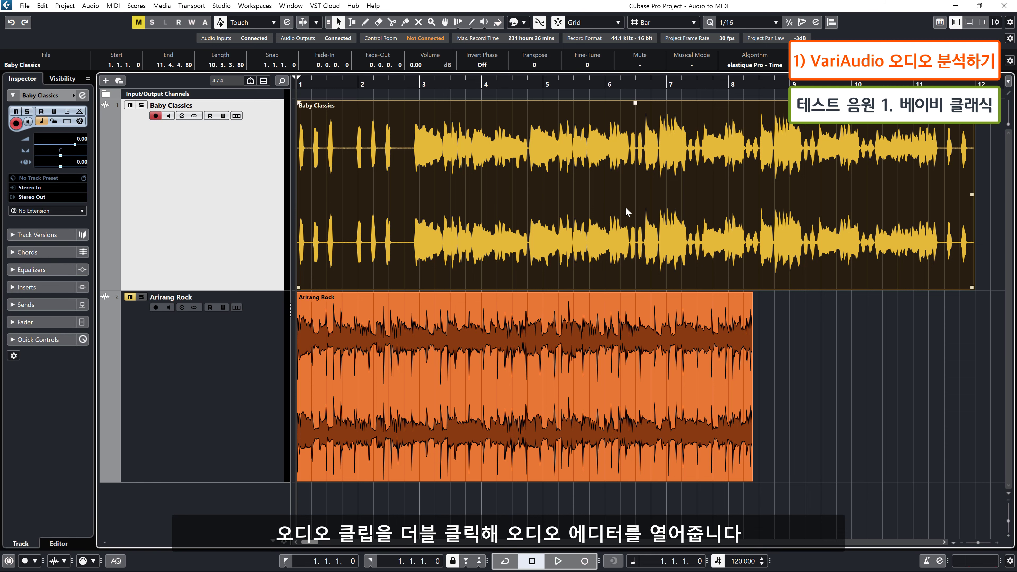
double_click(626, 208)
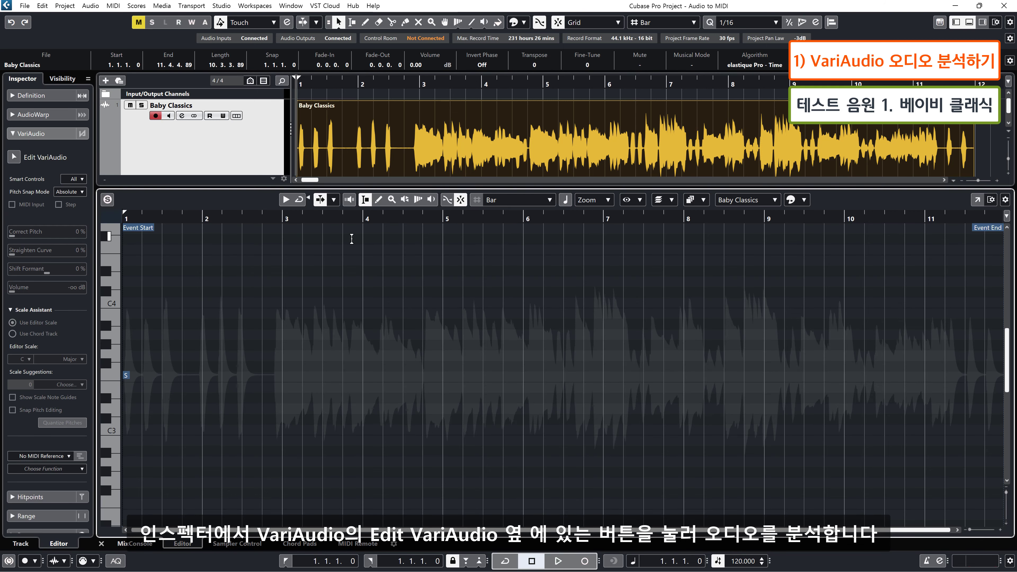
click(14, 157)
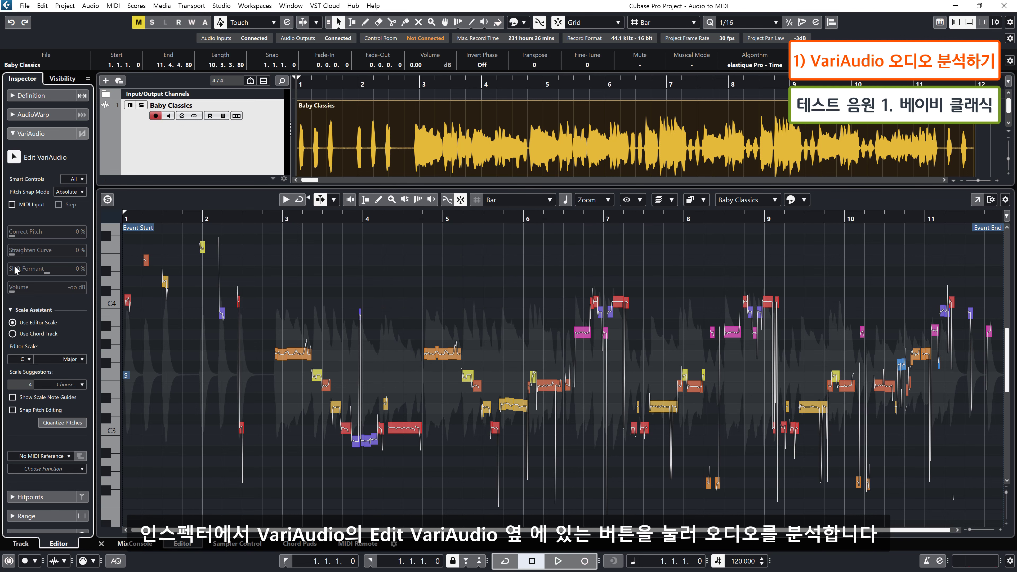
Extract MIDI from Baby Classics to a new MIDI track using Just Notes and No Pitchbend Data with fixed velocity 100
click(76, 471)
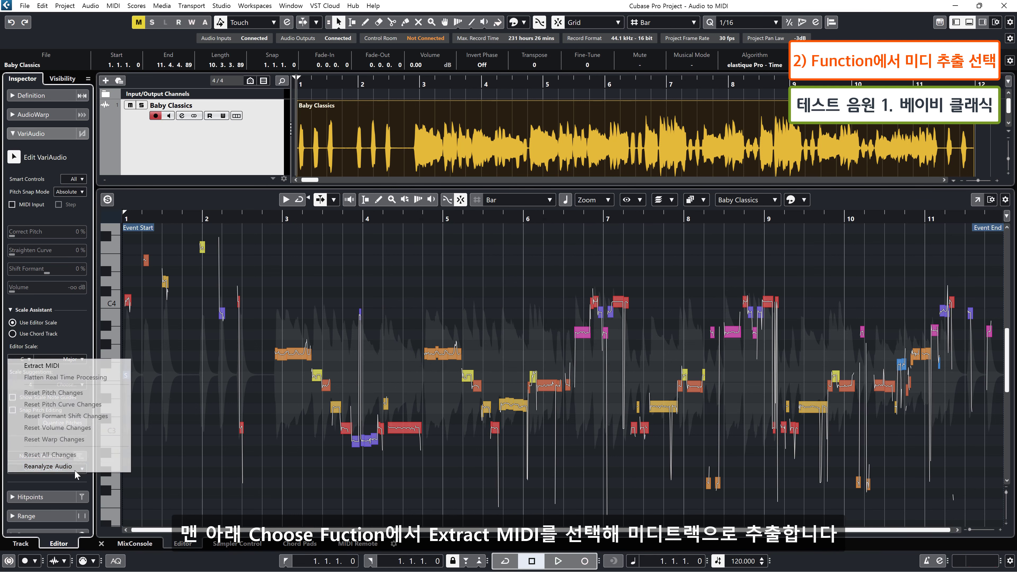
click(103, 370)
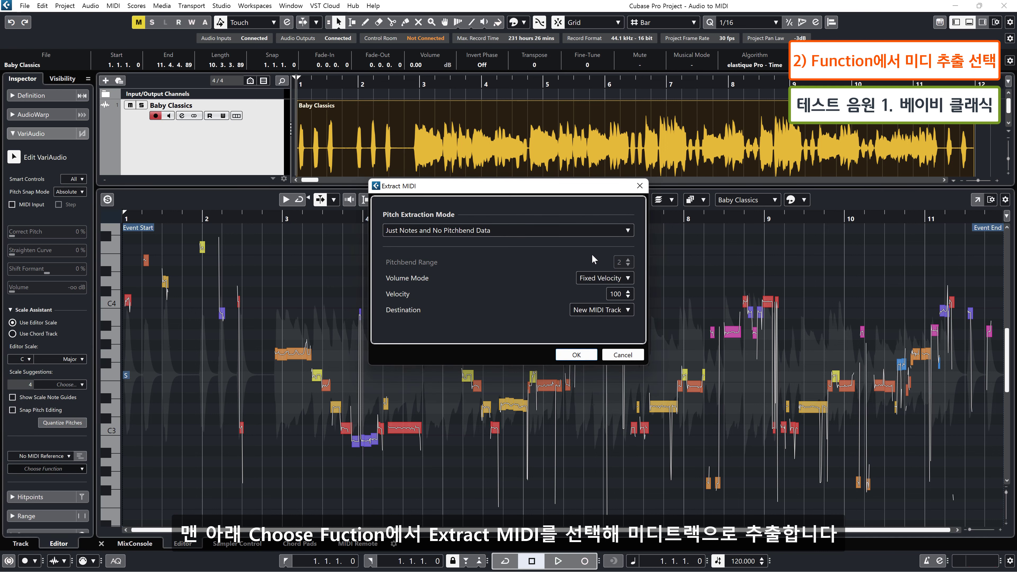
click(628, 231)
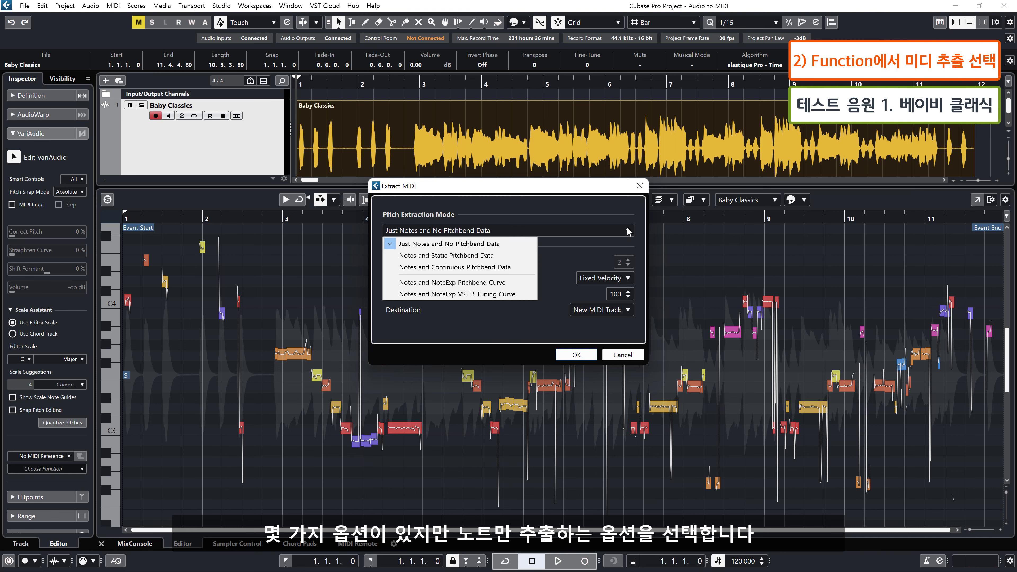
click(628, 232)
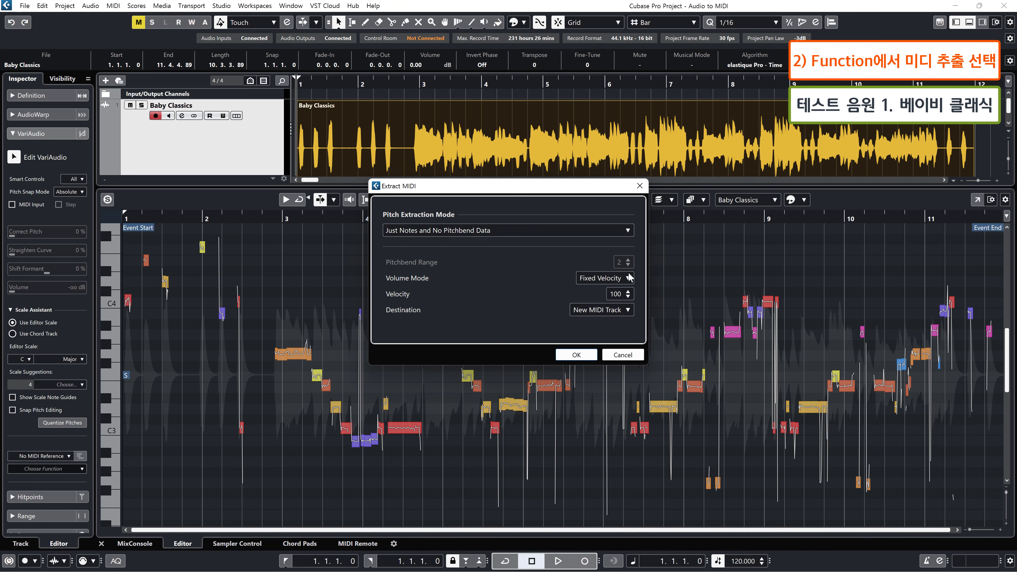
click(576, 355)
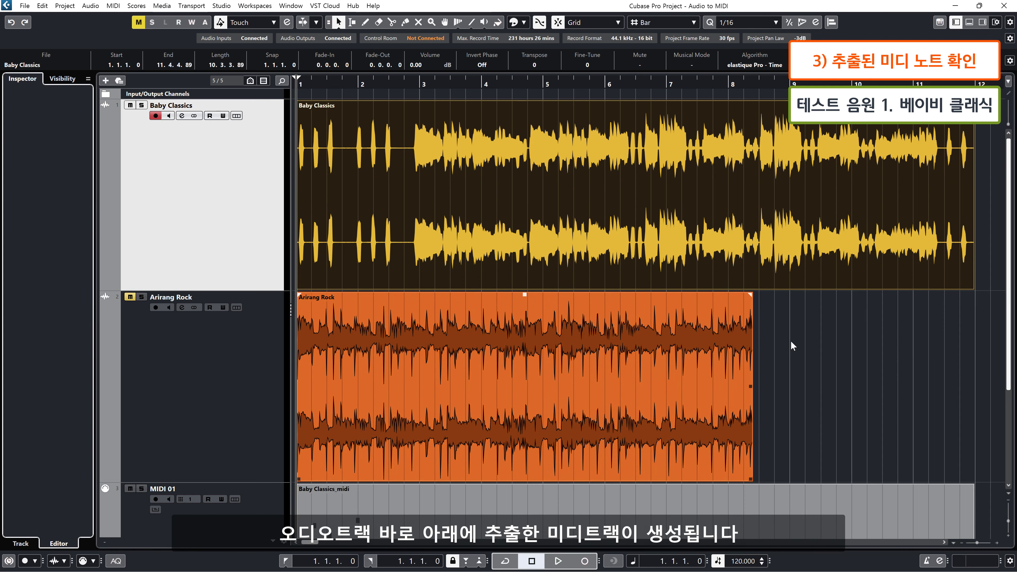
Solo the extracted MIDI 01 track and add an instrument track using HALion Sonic SE with Stereo Out
drag(1010, 272, 1013, 373)
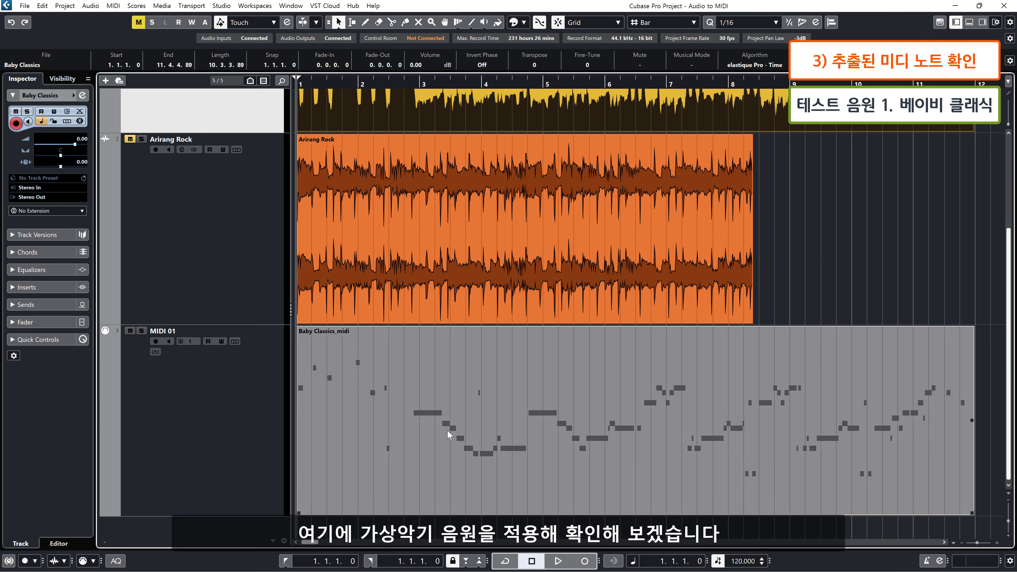
click(143, 332)
right_click(229, 533)
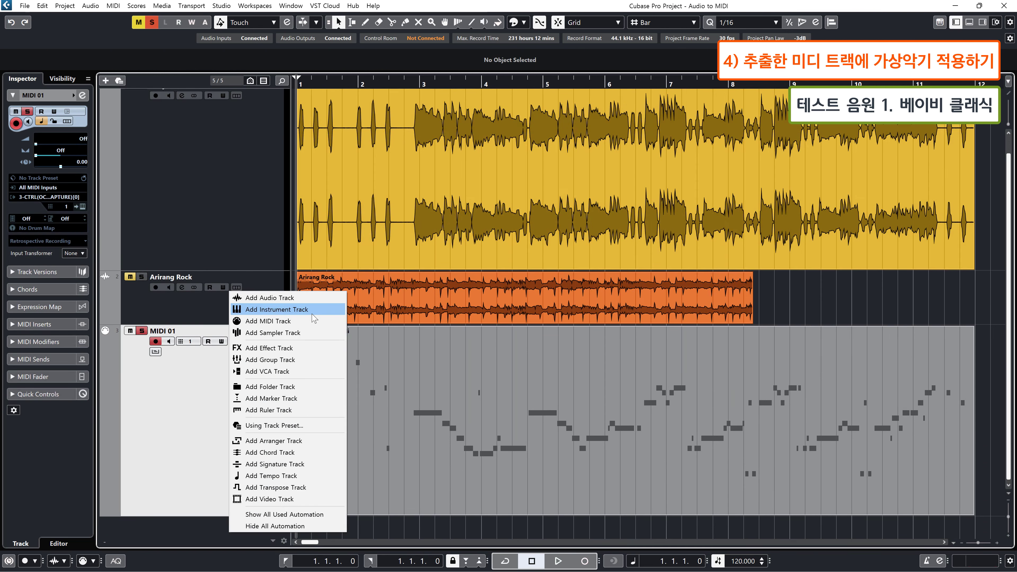
click(313, 312)
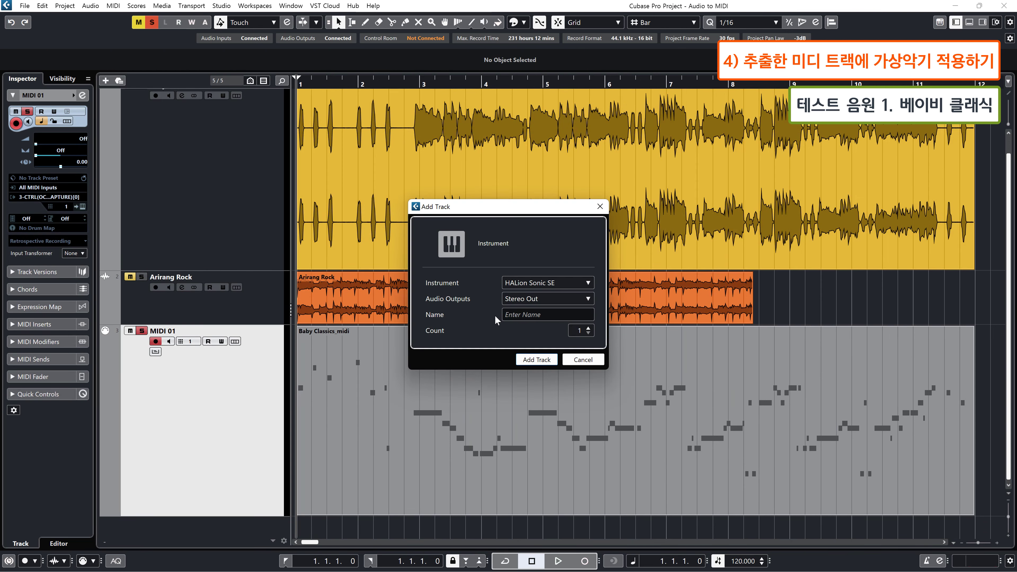
click(538, 361)
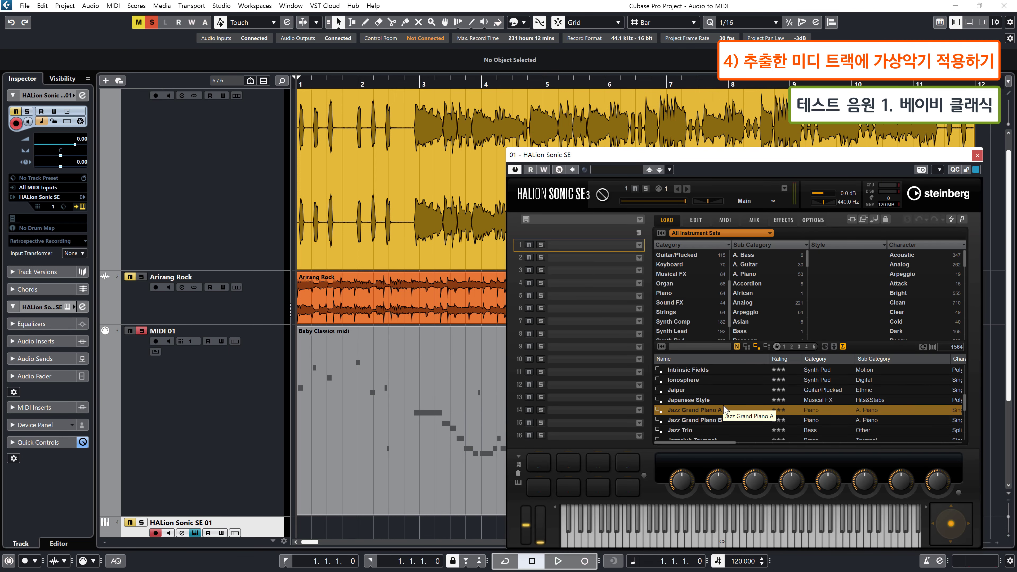
Load Jazz Grand Piano A in HALion Sonic SE, solo its track and audition notes on the virtual keyboard
double_click(712, 413)
click(730, 539)
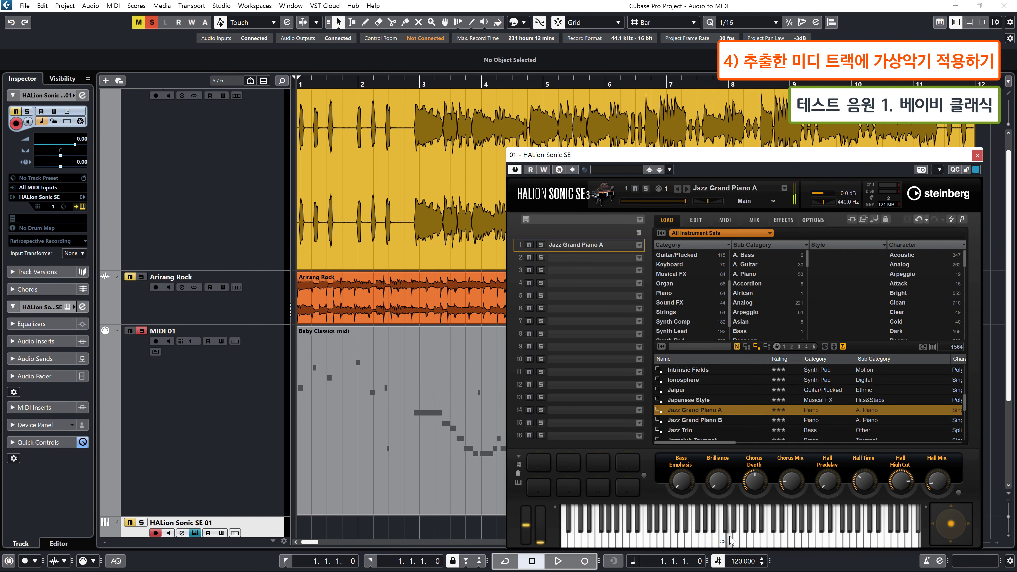
drag(808, 160, 790, 82)
click(130, 523)
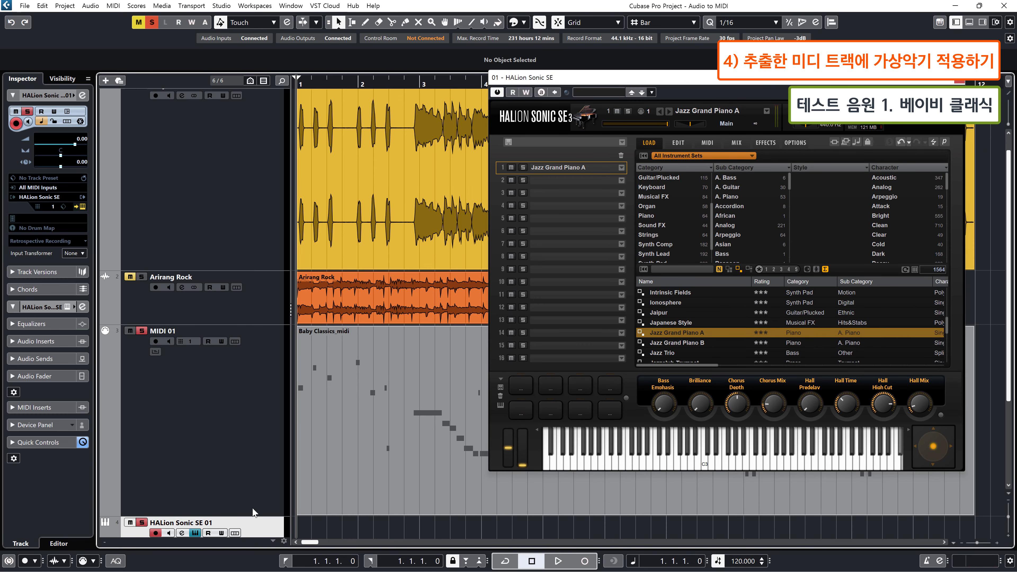
drag(680, 464, 724, 464)
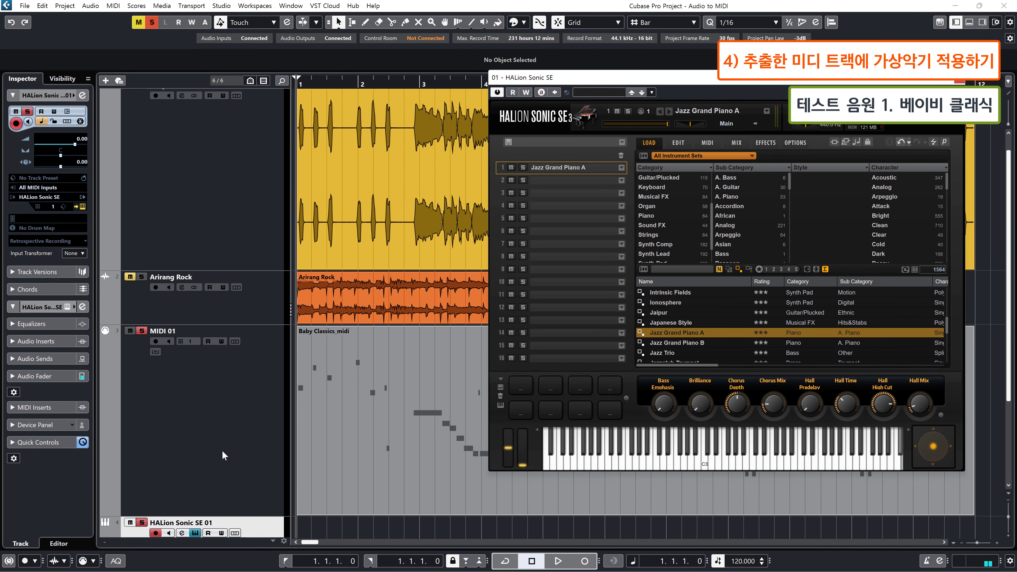
Route the MIDI 01 track's output to HALion Sonic SE - MIDI and close the instrument window
click(174, 411)
click(58, 198)
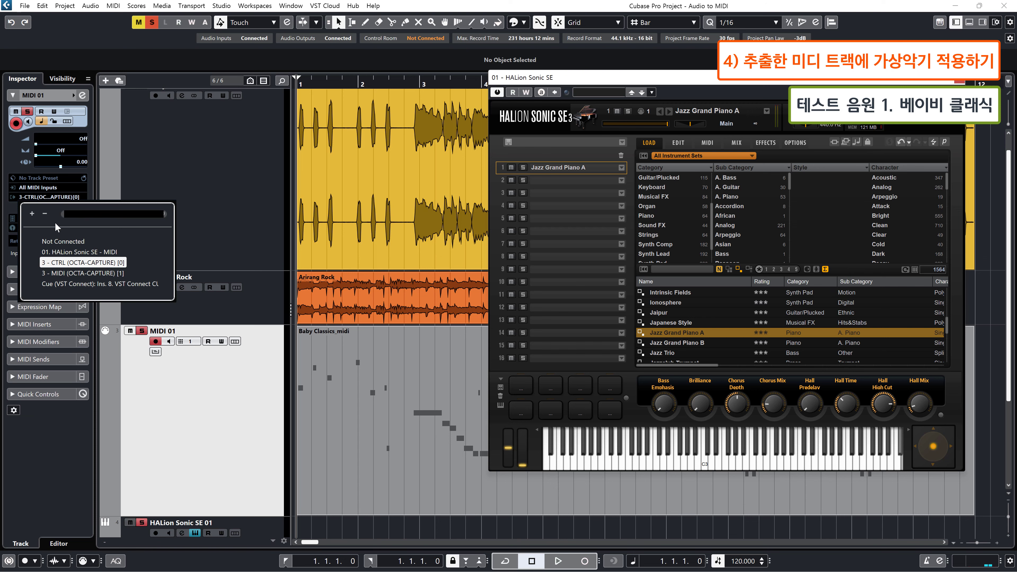
click(70, 252)
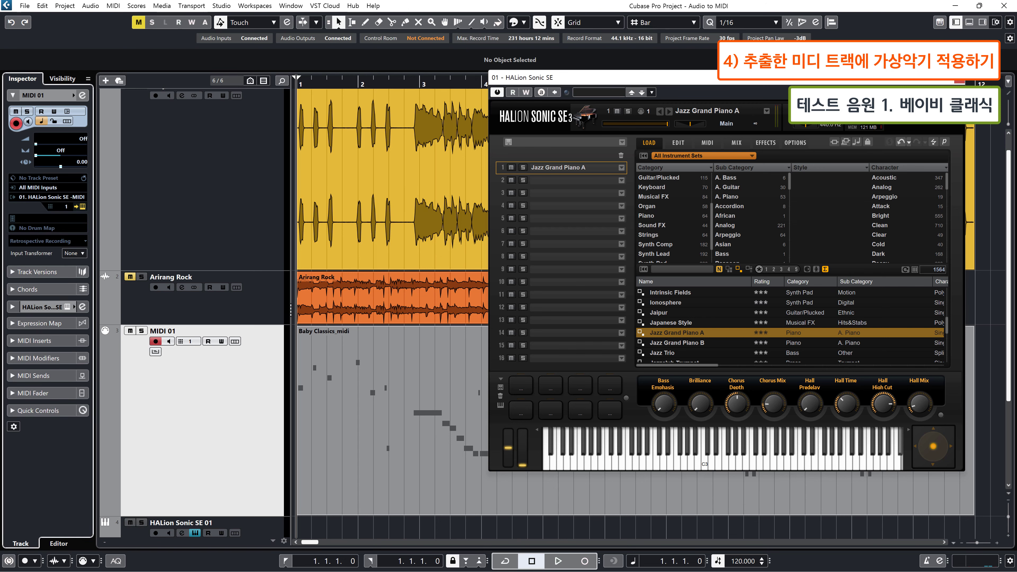
click(963, 82)
Play back Baby Classics and its extracted MIDI to compare them, and open the Baby Classics_midi part in the editor
click(136, 132)
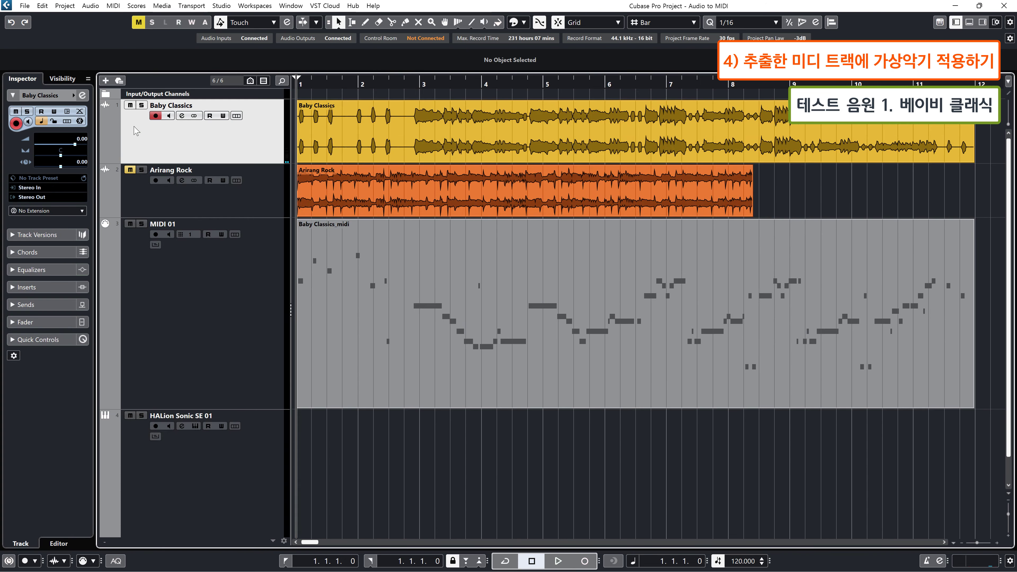
key(space)
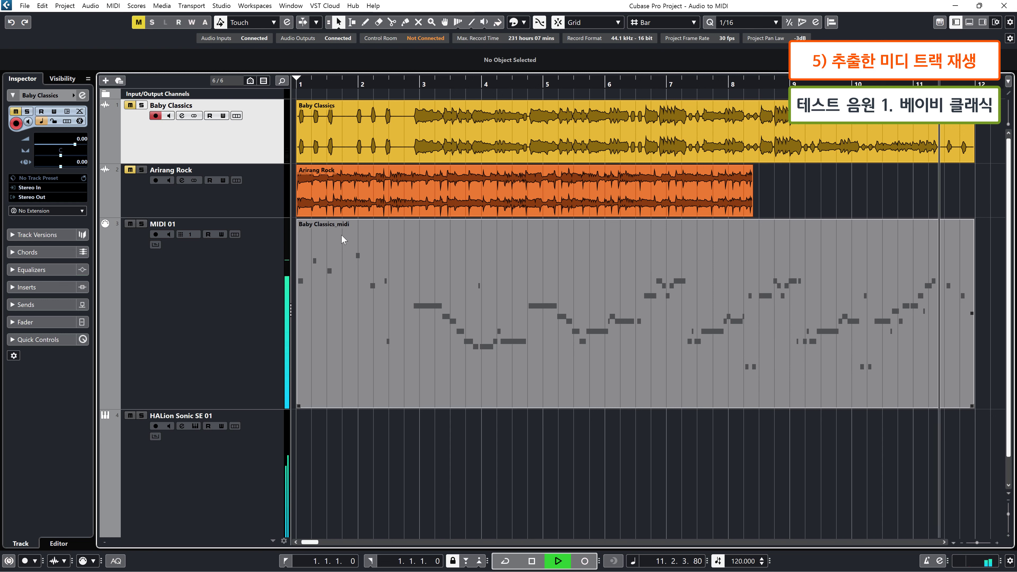
key(space)
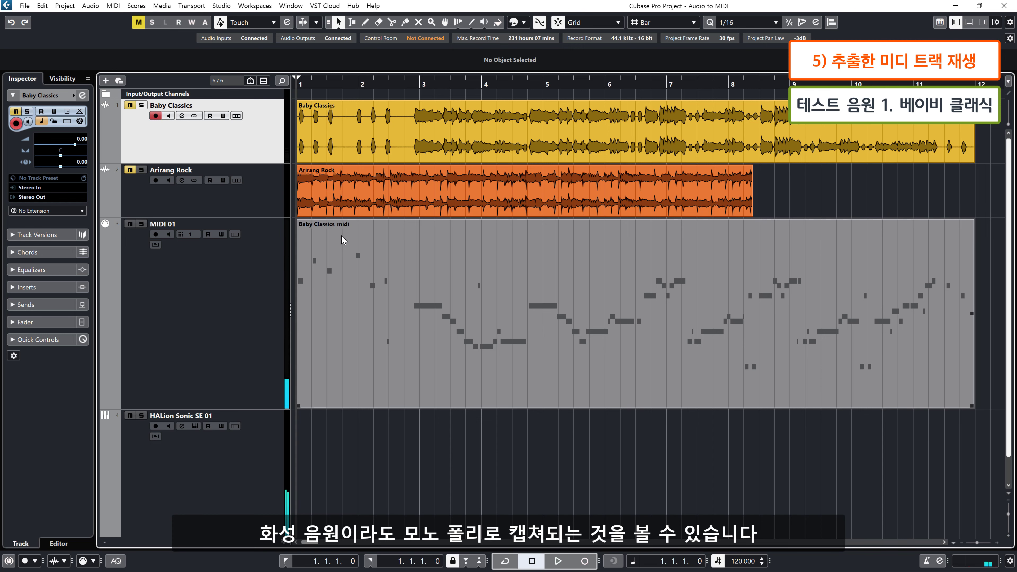
click(449, 296)
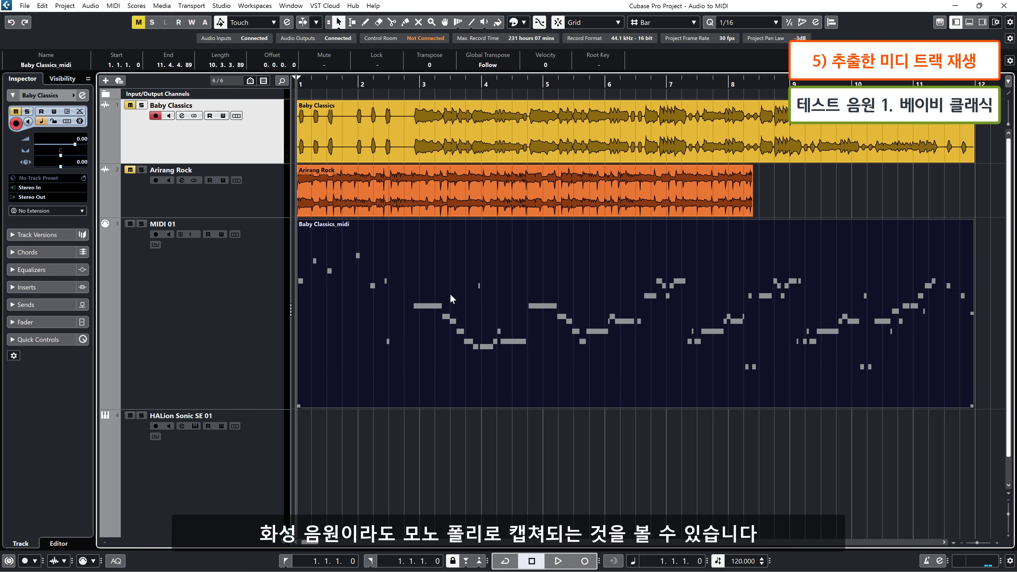
double_click(449, 293)
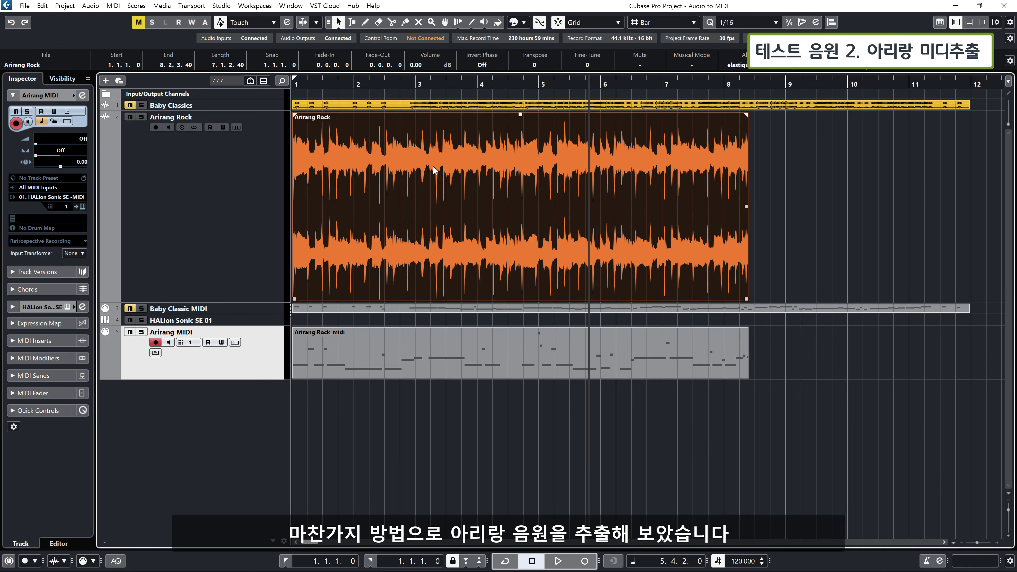
Play the Arirang Rock audio and its extracted MIDI to compare them
key(space)
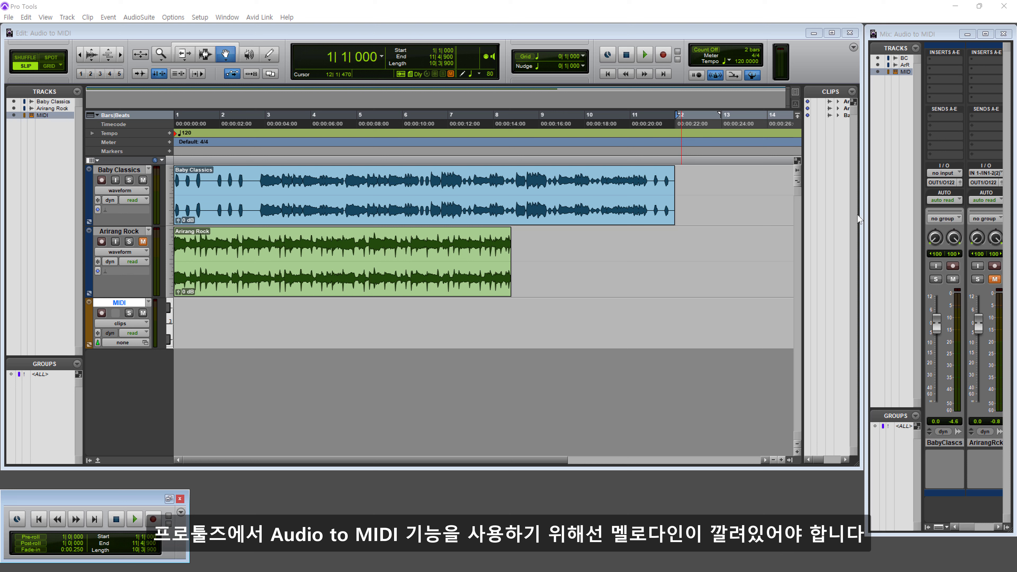
In Pro Tools, insert Melodyne (stereo) on the Baby Classics track to check its availability, close its window and remove the insert
click(947, 63)
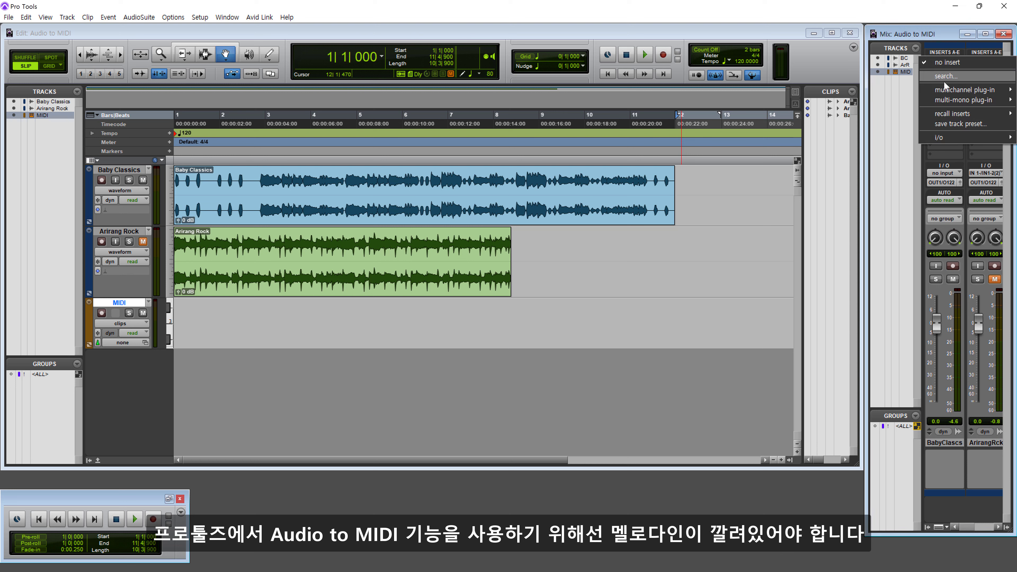
mouse_move(953, 90)
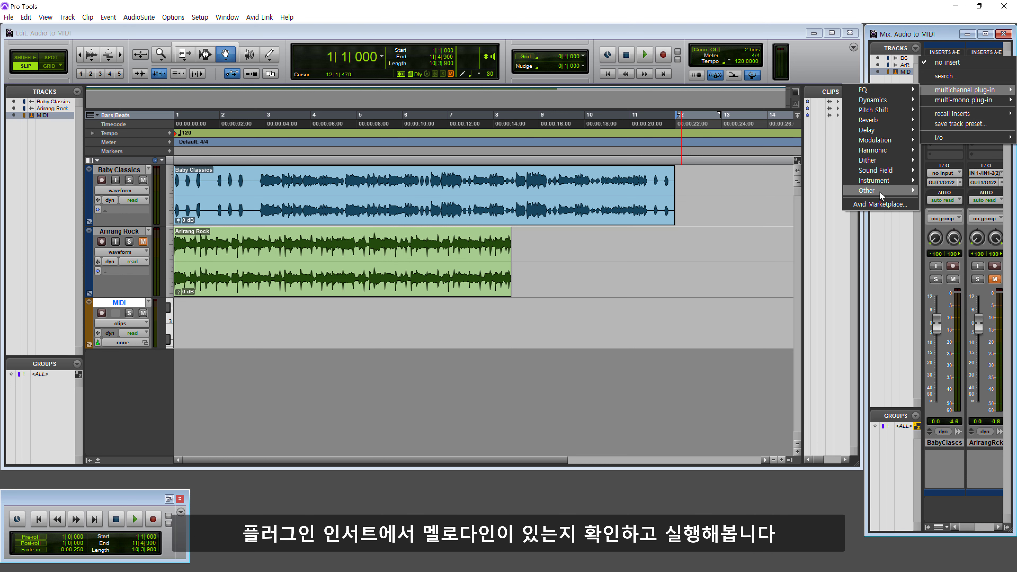
mouse_move(879, 191)
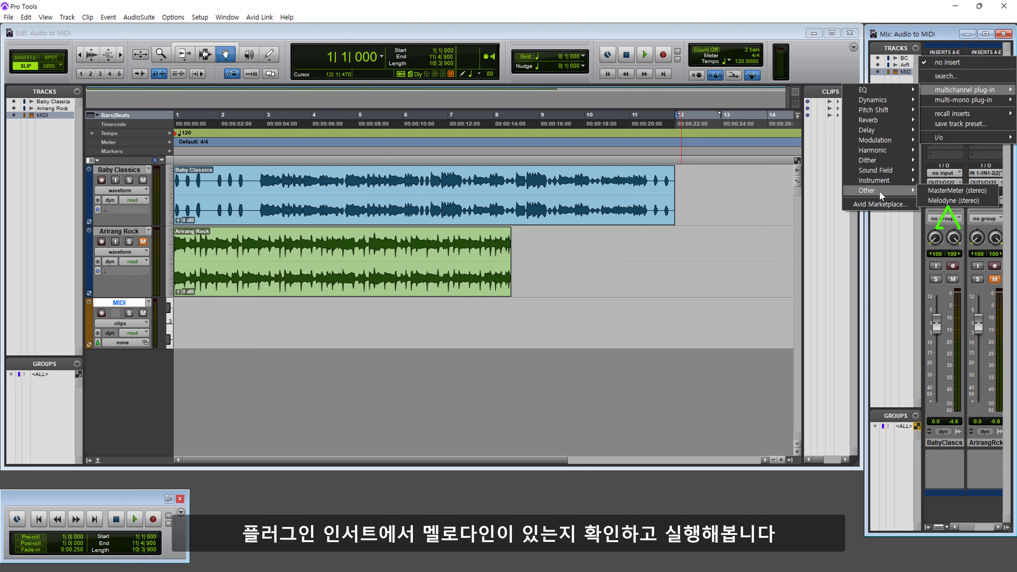
click(982, 201)
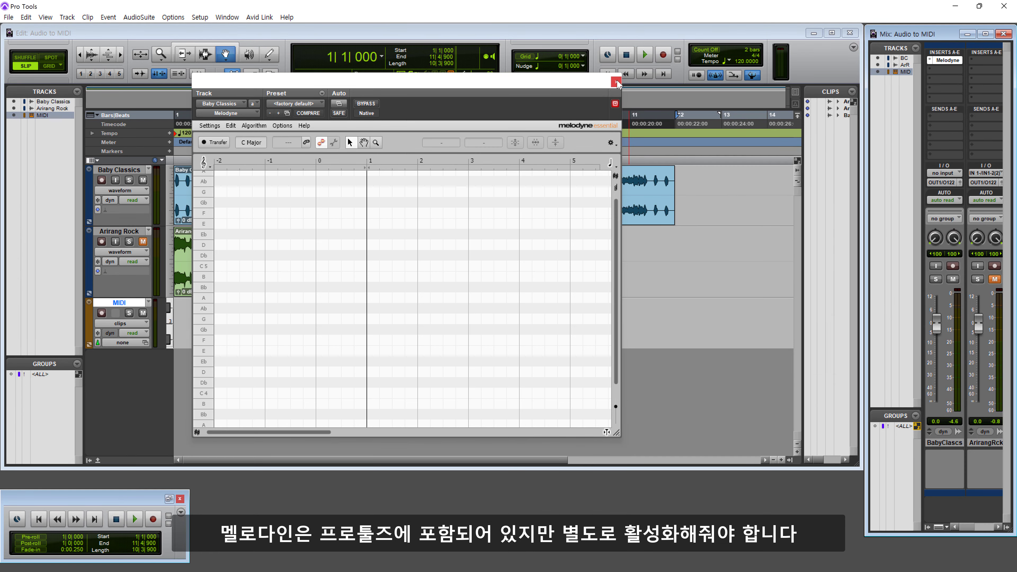
click(616, 82)
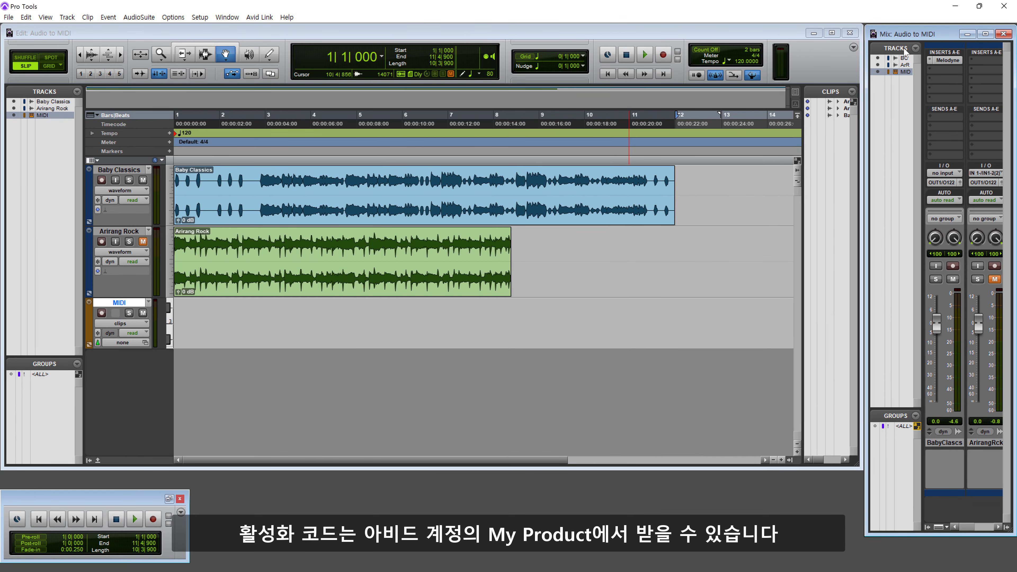
click(932, 59)
click(932, 67)
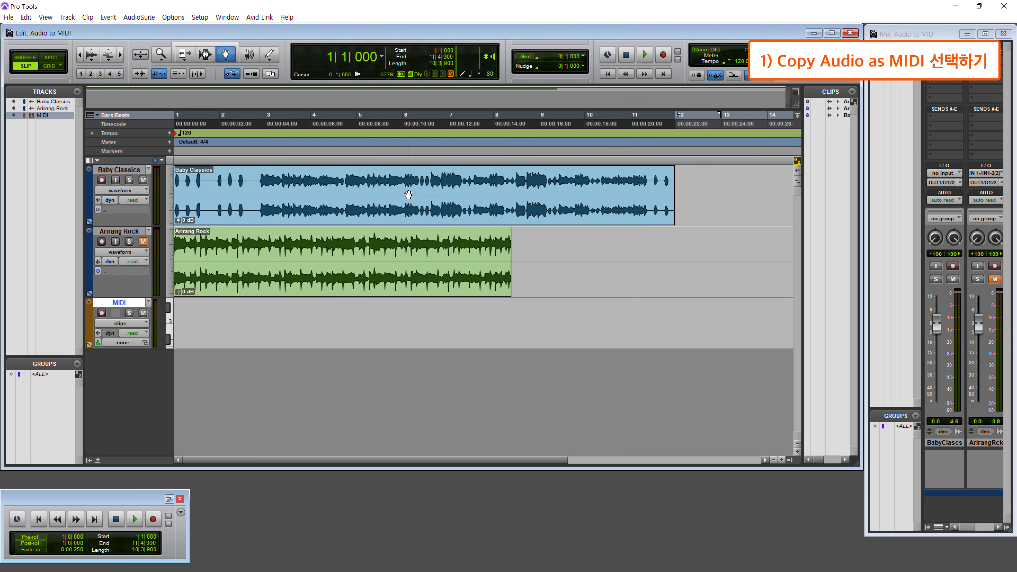
Copy the Baby Classics clip's audio as MIDI with the Polyphonic Sustain conversion type and Consolidate Clips off
click(395, 194)
right_click(395, 194)
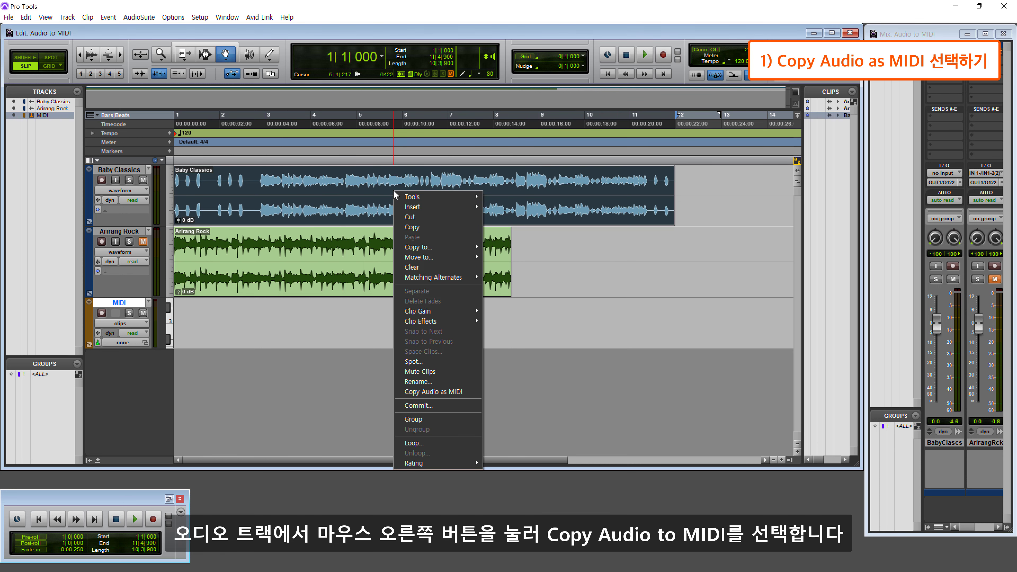
click(472, 391)
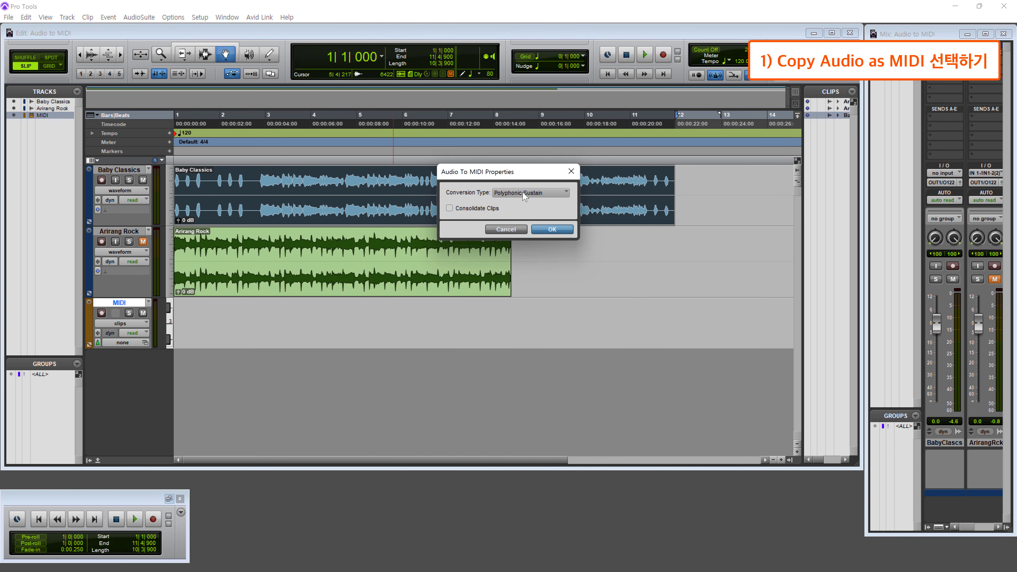
click(564, 231)
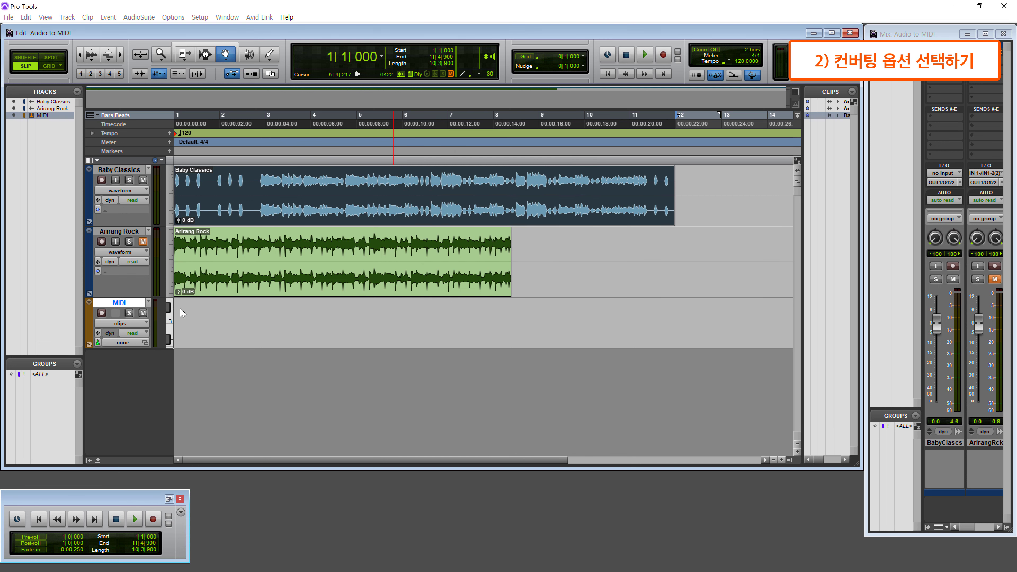
Paste the copied Baby Classics MIDI at the start of the MIDI track with the Selector tool, and undo the paste
click(176, 324)
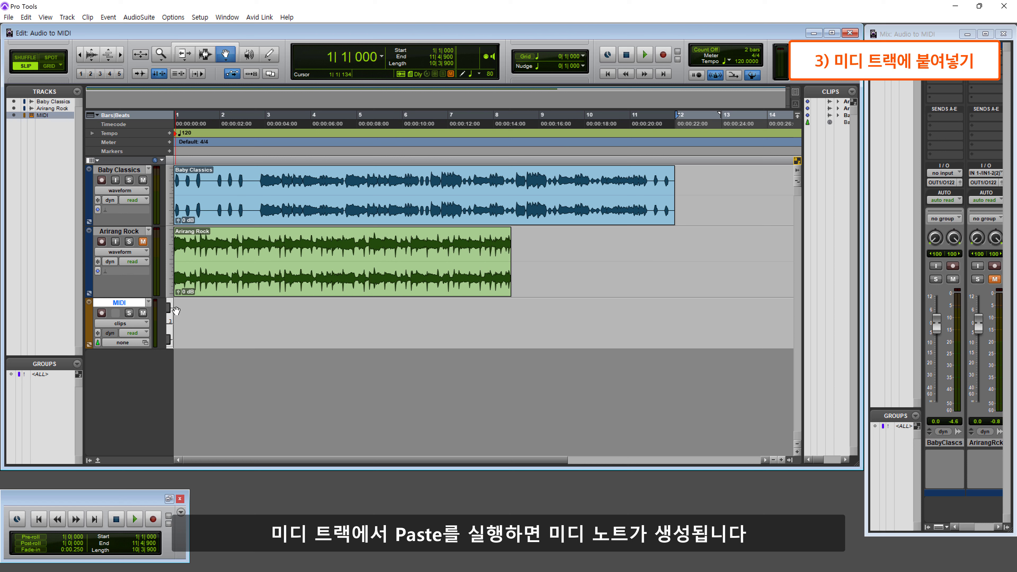
click(203, 56)
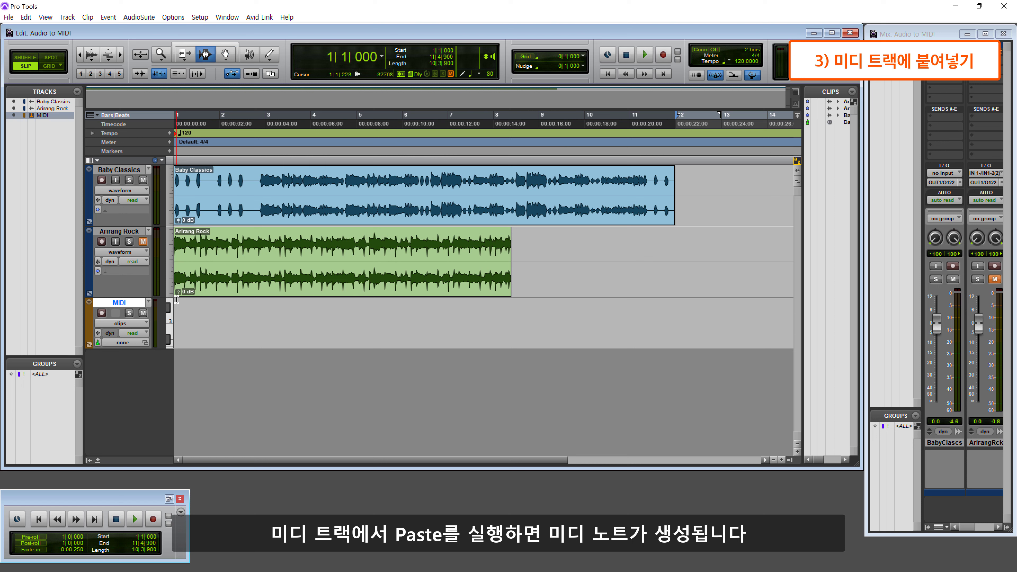
click(174, 317)
right_click(175, 316)
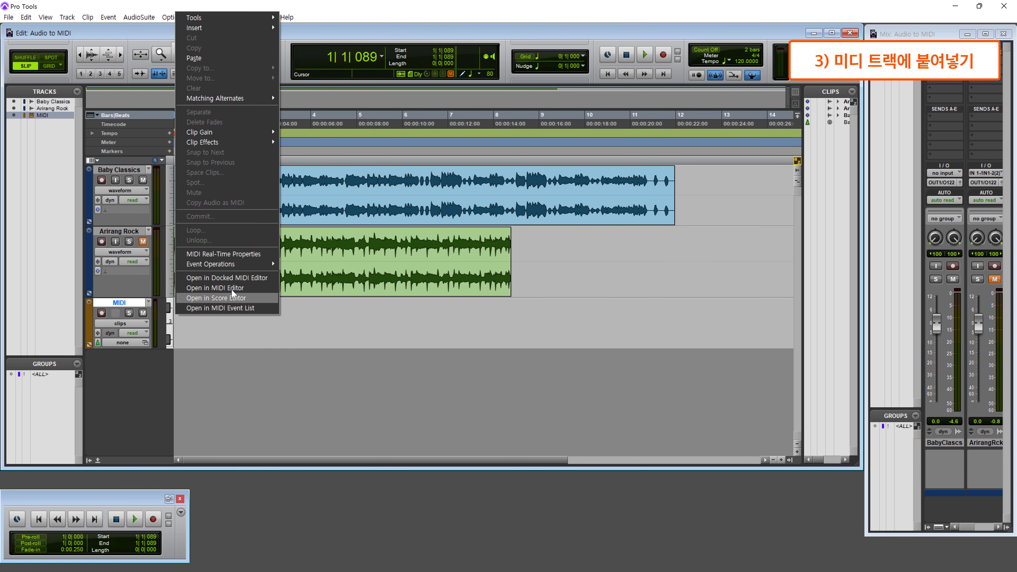
click(207, 58)
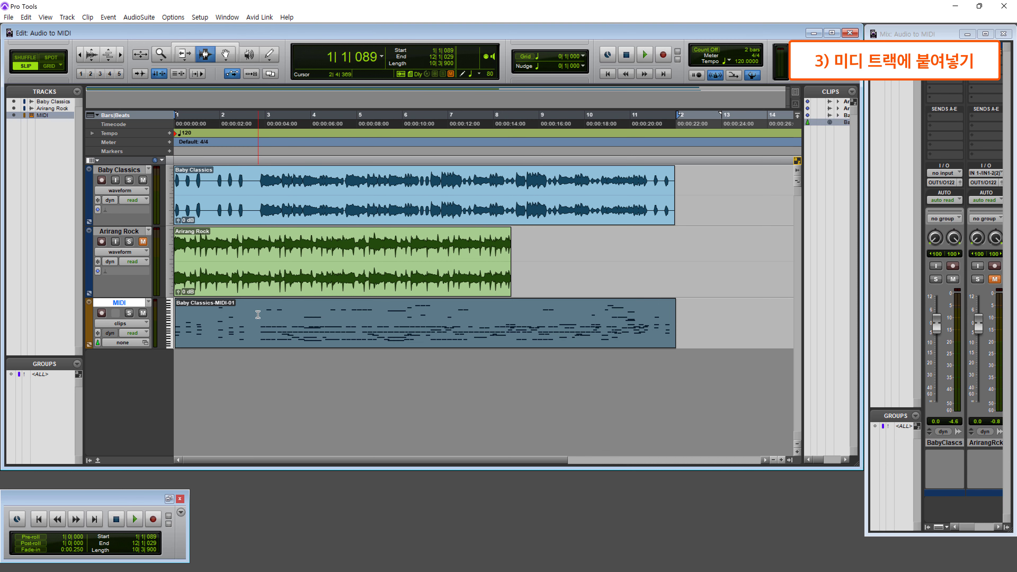
key(ctrl+z)
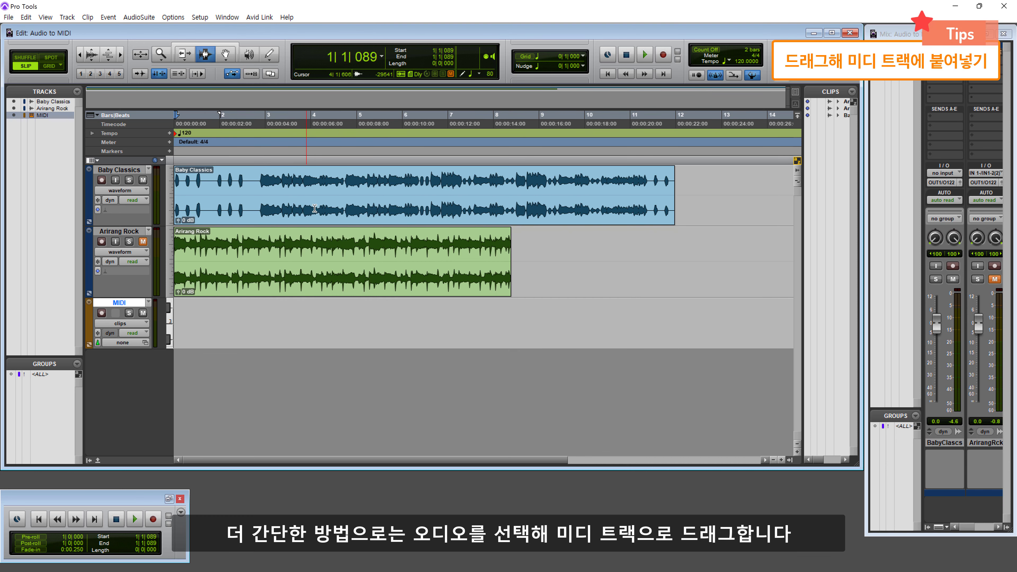
Place the Baby Classics audio clip directly onto the MIDI track, converting it with Polyphonic Sustain and Consolidate Clips off
click(225, 55)
click(395, 199)
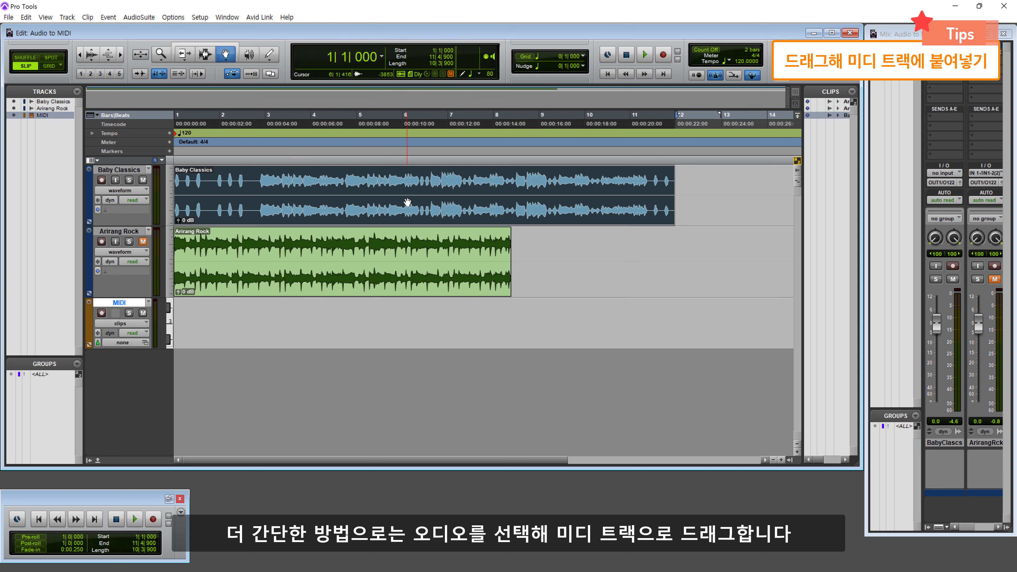
drag(398, 205, 313, 341)
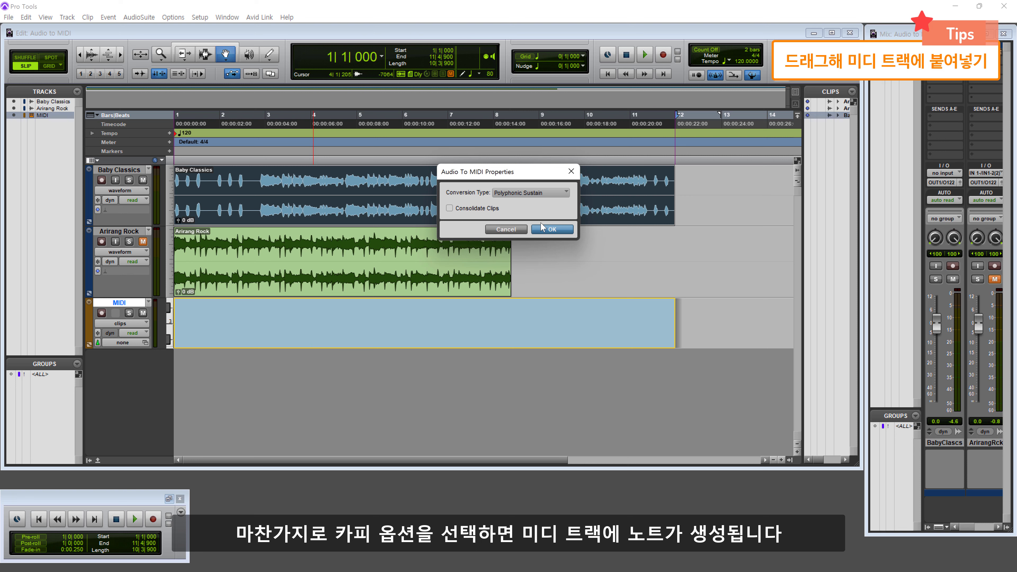
click(568, 232)
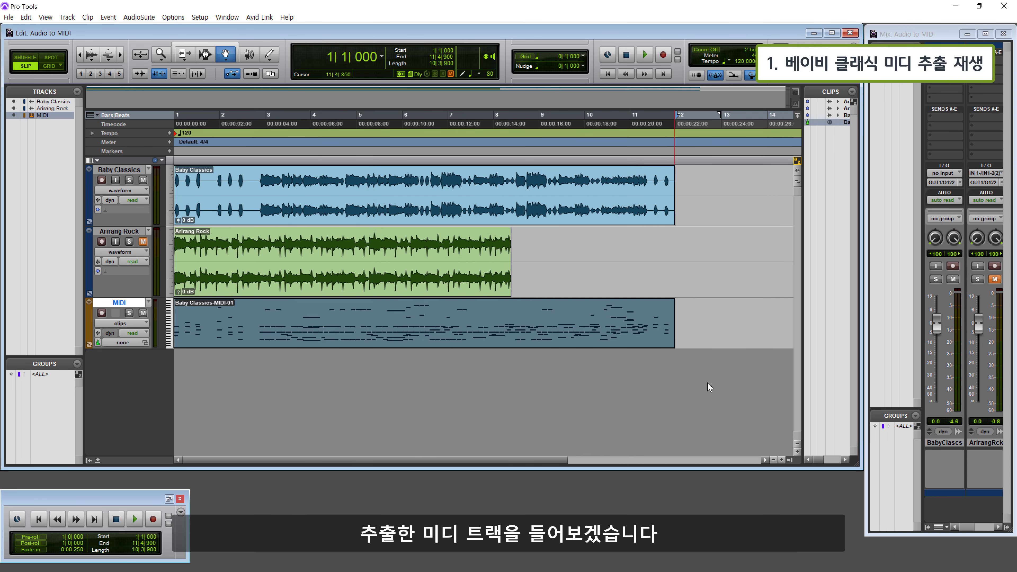
Play back the MIDI extracted from Baby Classics
key(space)
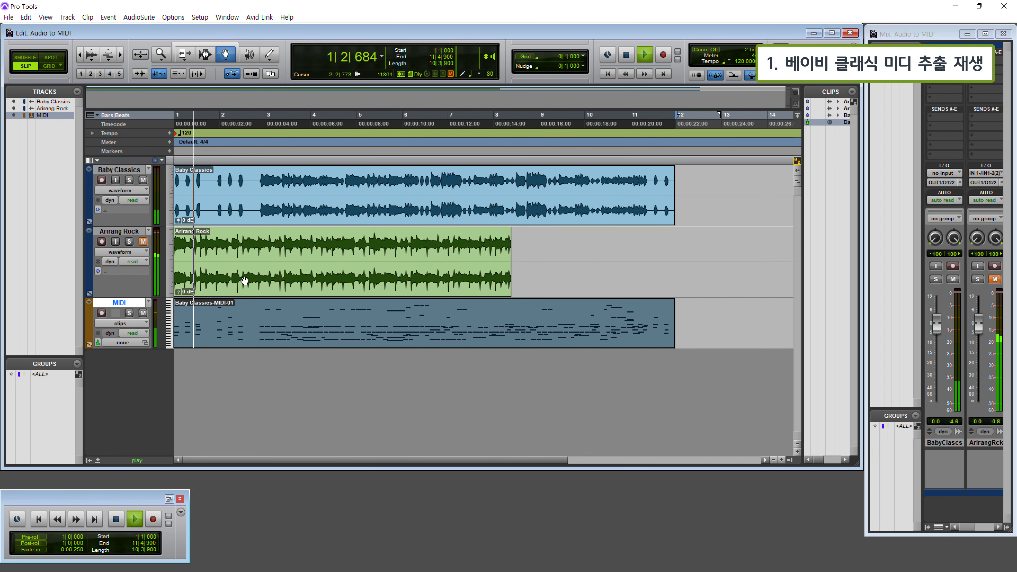
key(space)
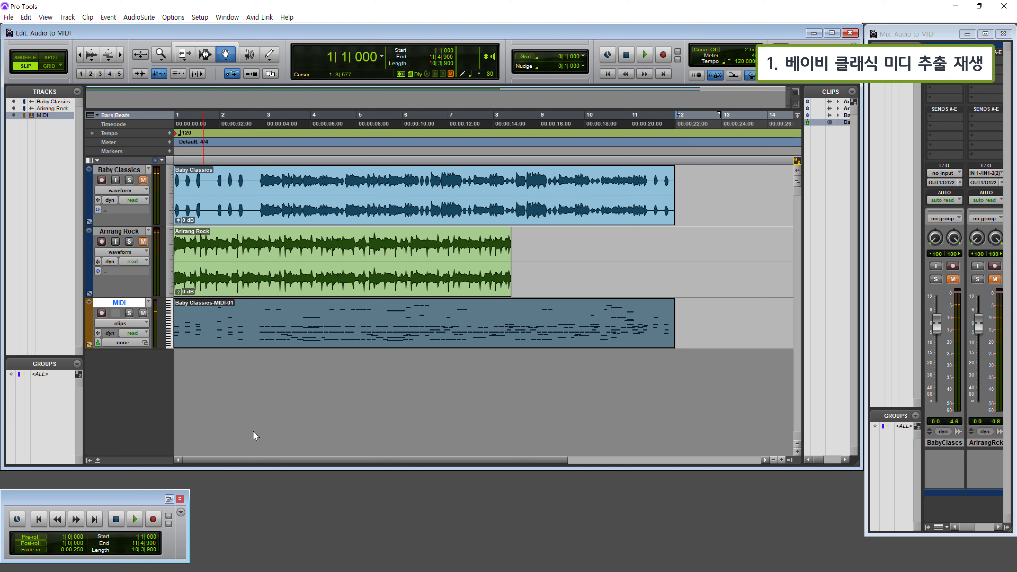
key(space)
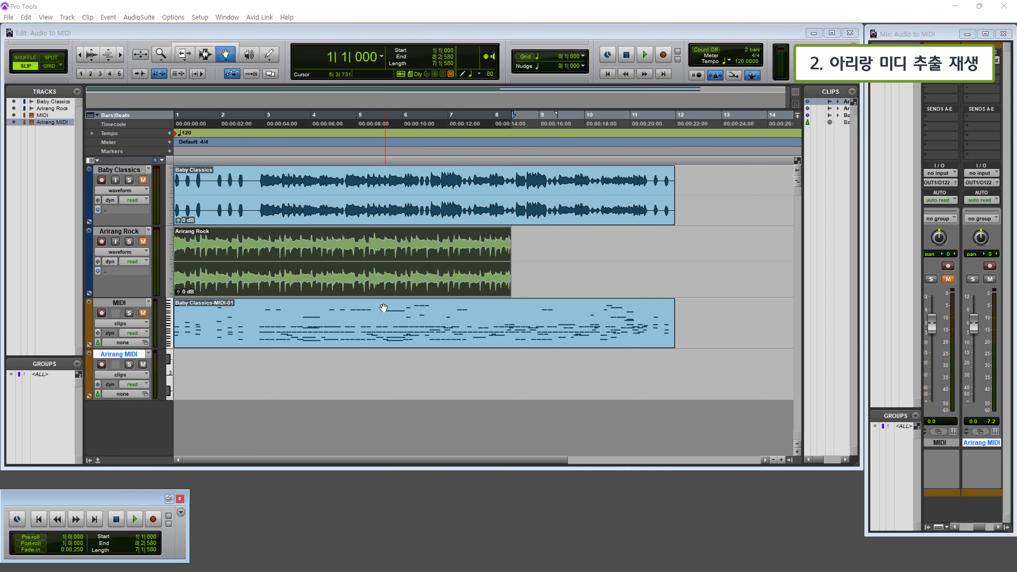
Convert the Arirang Rock clip onto the Arirang MIDI track with the Polyphonic Sustain conversion type and Consolidate Clips off
drag(333, 307, 330, 376)
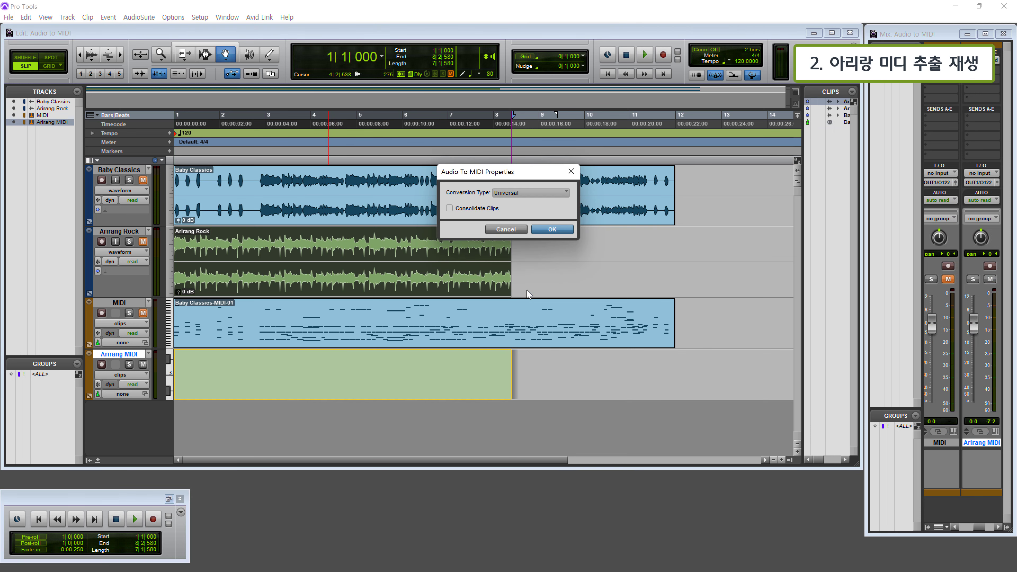
click(548, 193)
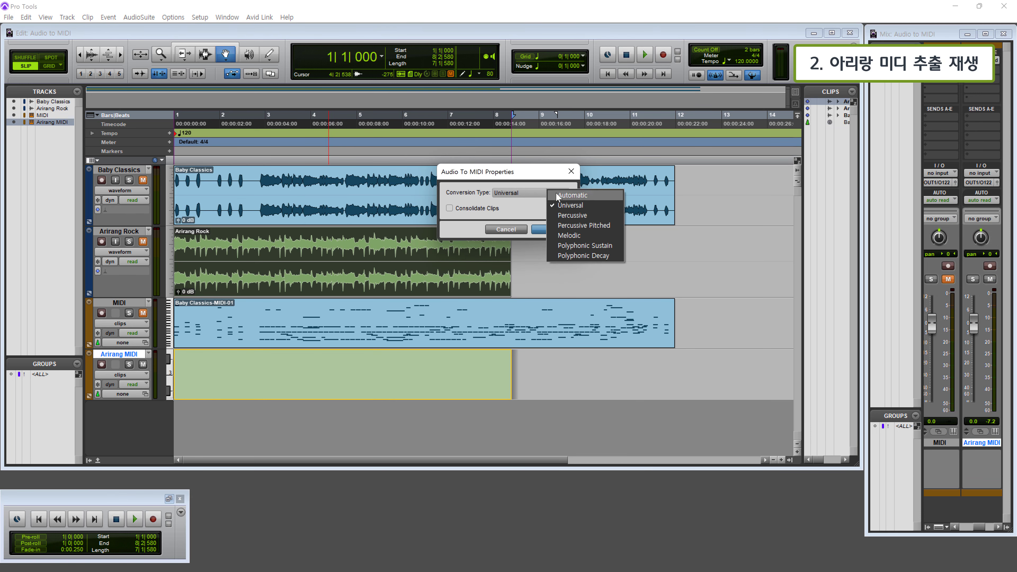
click(597, 245)
key(Return)
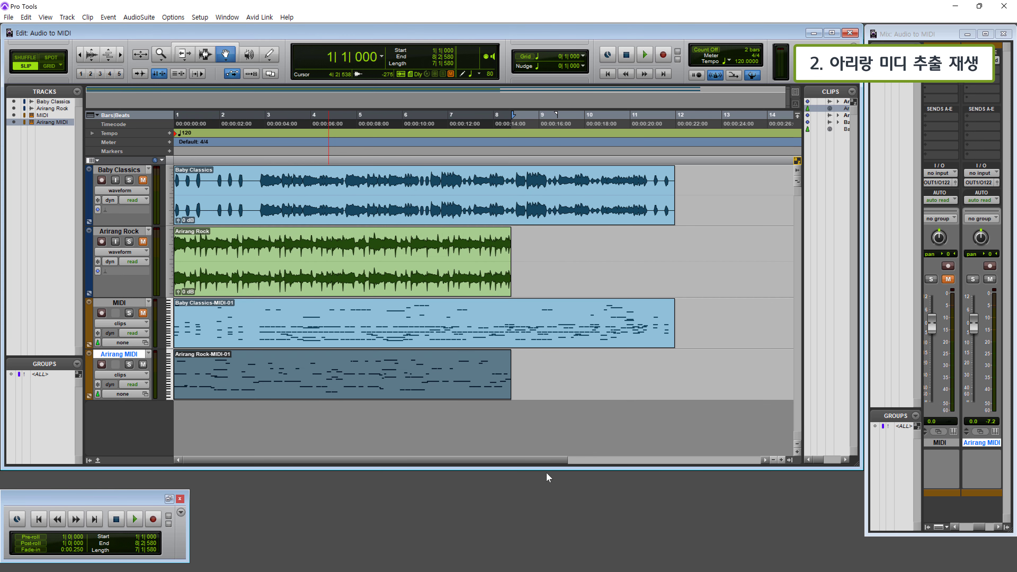
Play back the extracted Arirang Rock MIDI, and undo its Polyphonic Sustain conversion
key(space)
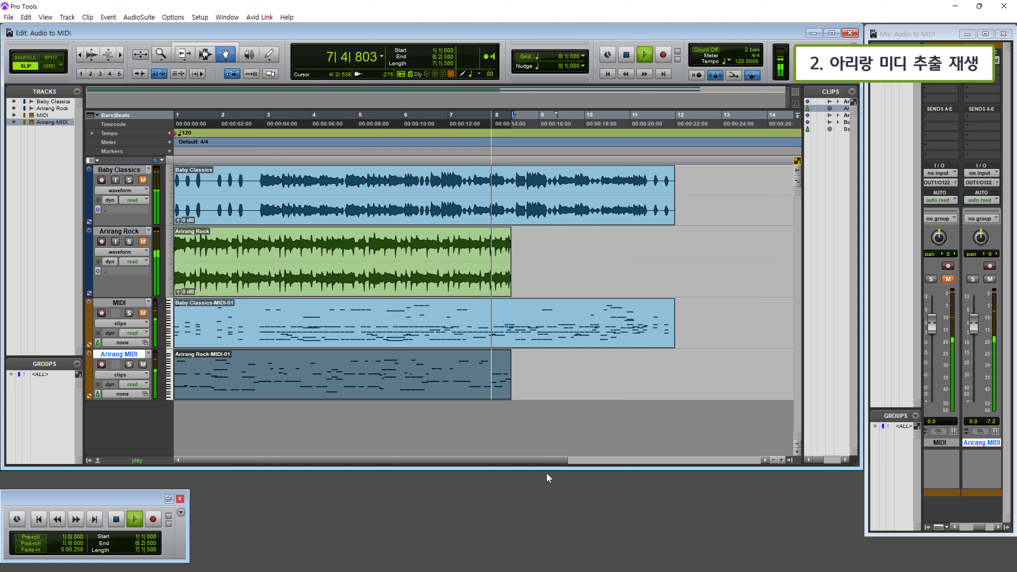
key(space)
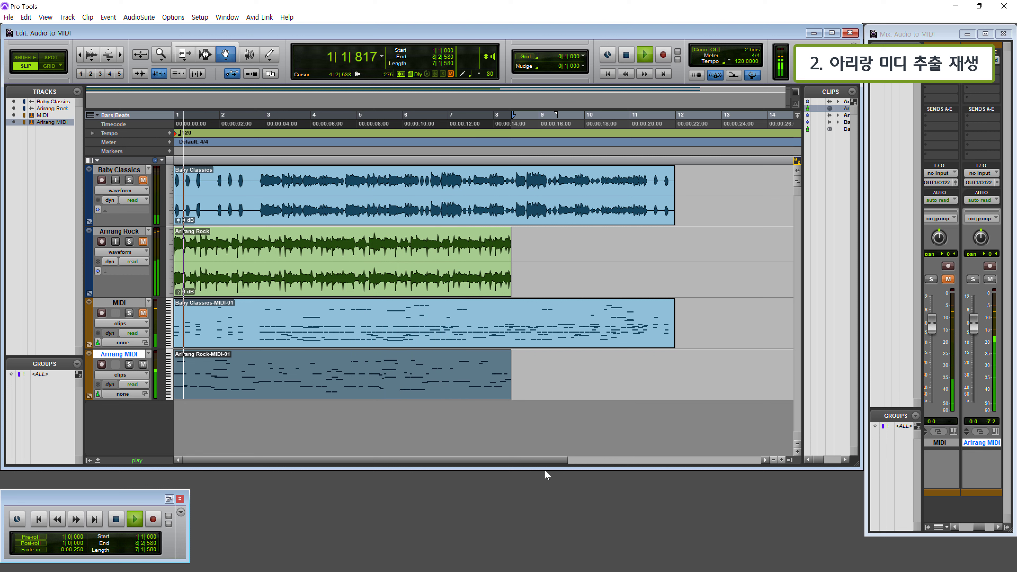
key(space)
key(ctrl+z)
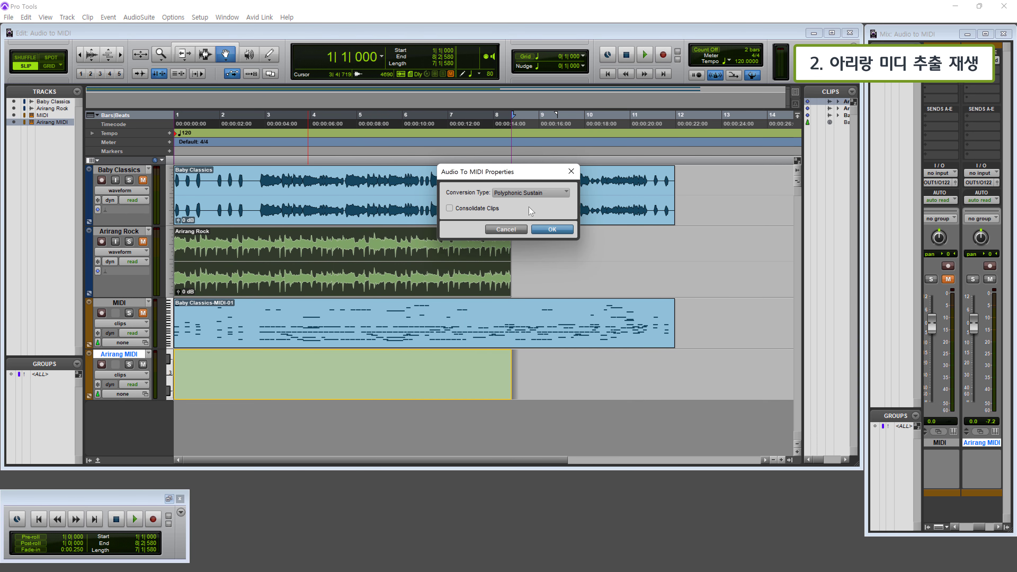
Convert the Arirang Rock clip onto the Arirang MIDI track with the Percussive conversion type and Consolidate Clips off
click(539, 191)
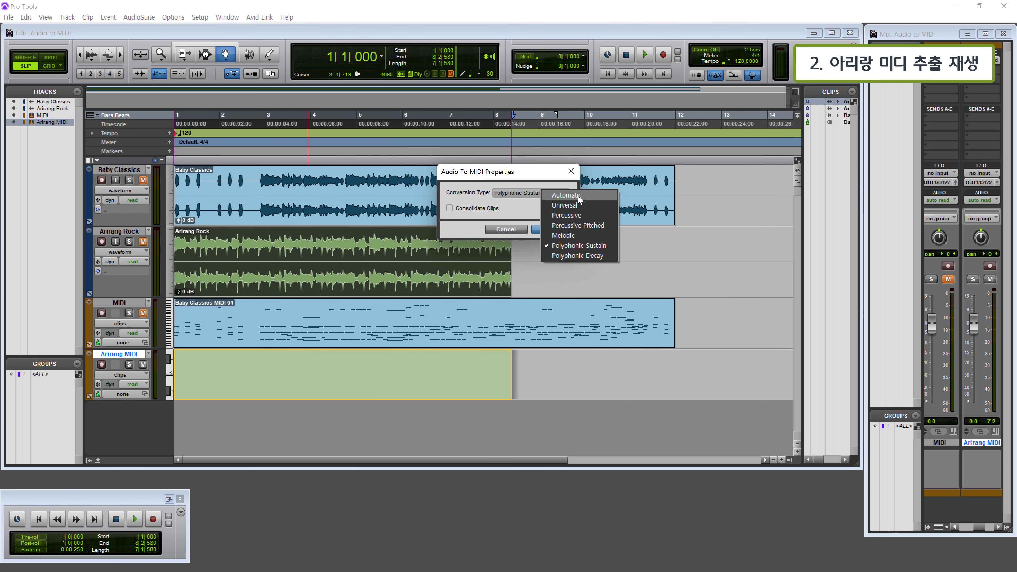
click(566, 215)
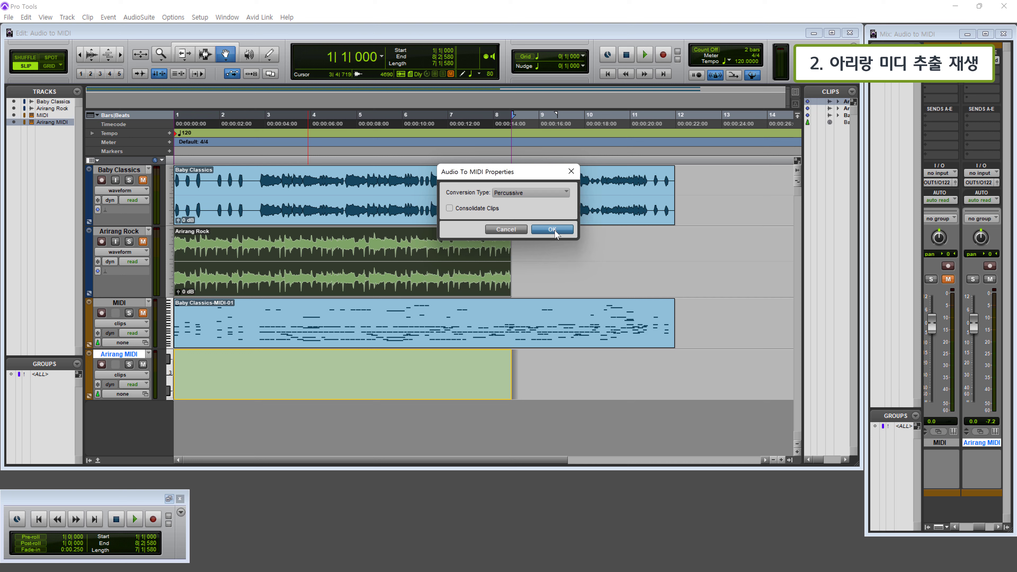
click(570, 231)
Play back the Percussive conversion of Arirang Rock and open its clip in the MIDI Editor to inspect the notes
key(space)
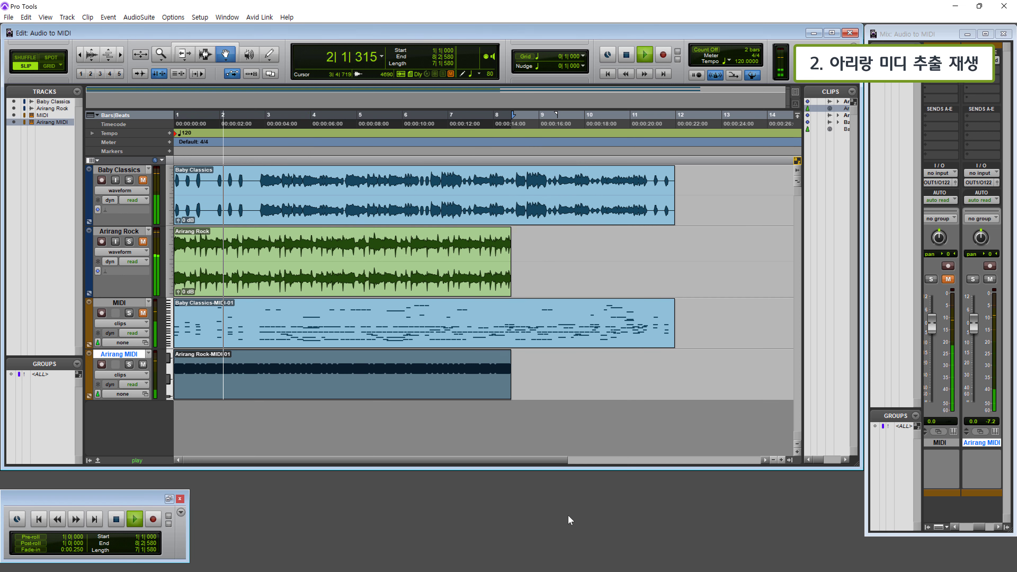
key(space)
double_click(389, 377)
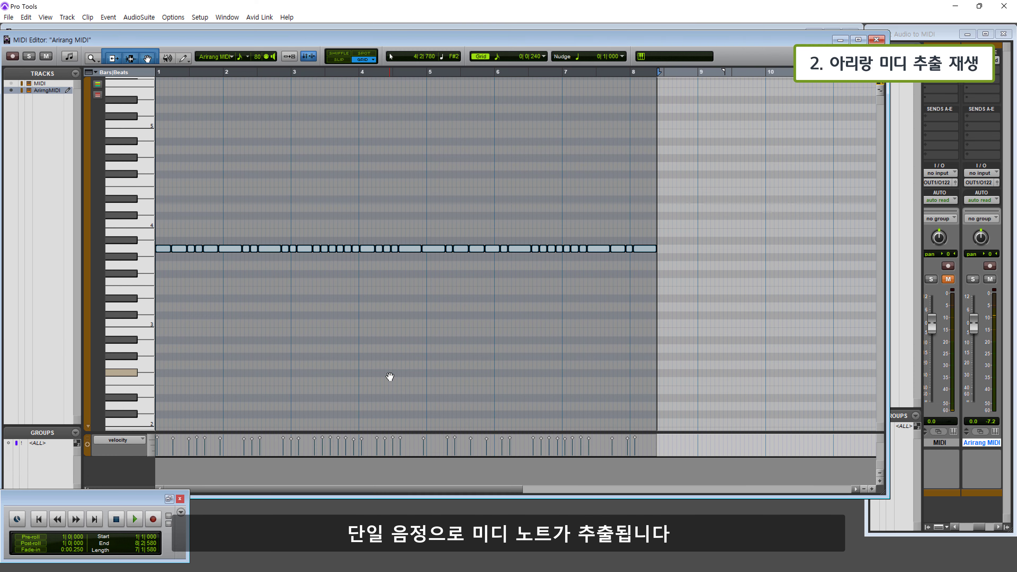